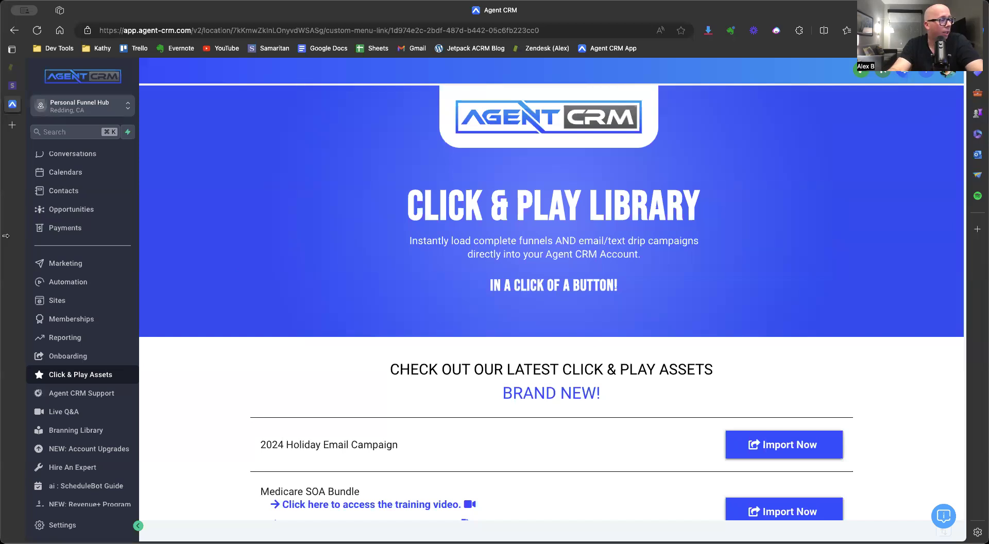
Open the Funnel Hub step of the Personal Hub funnel in the page editor.
{"action": "scroll", "coordinate": [191, 258], "scroll_direction": "down", "scroll_amount": 5}
{"action": "scroll", "coordinate": [191, 253], "scroll_direction": "down", "scroll_amount": 4}
{"action": "scroll", "coordinate": [191, 252], "scroll_direction": "up", "scroll_amount": 3}
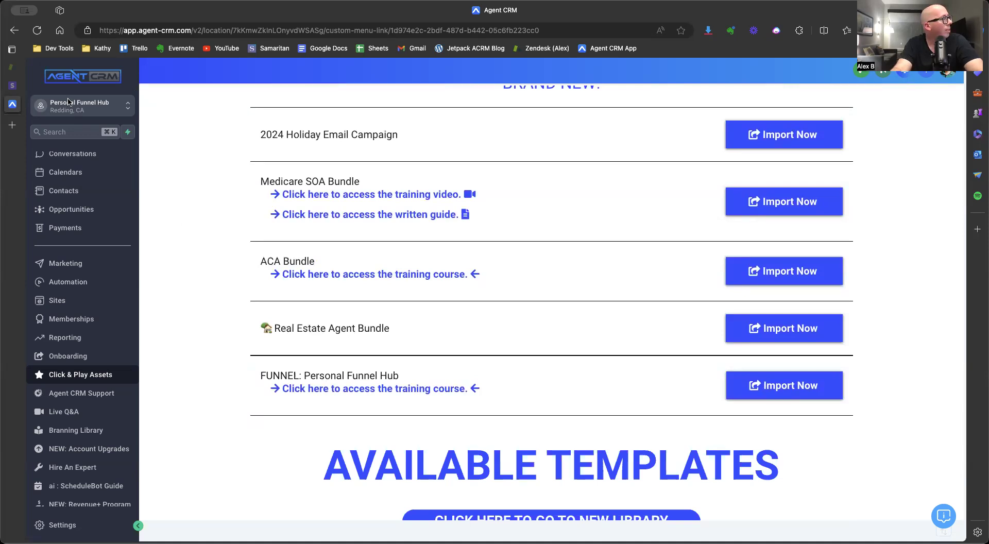
{"action": "left_click", "coordinate": [84, 300]}
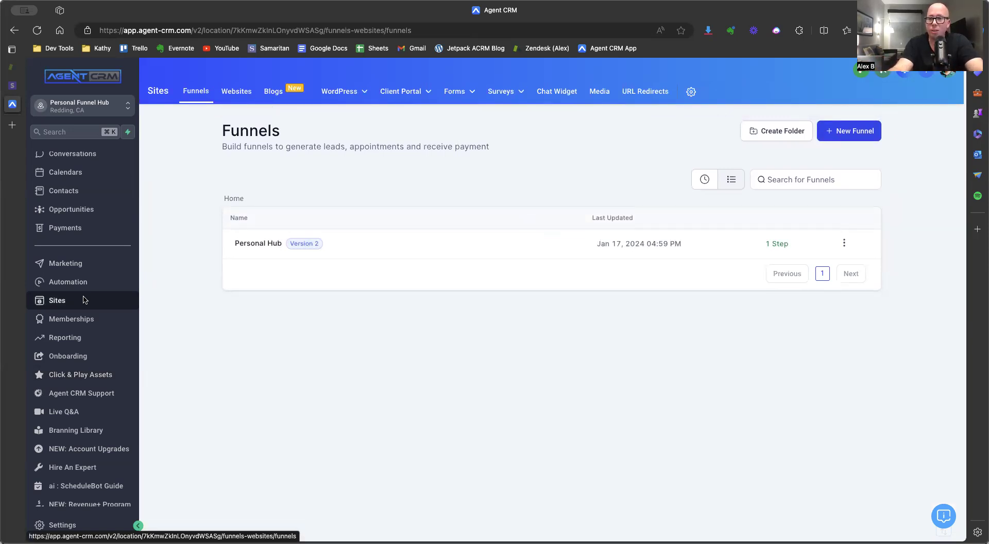
{"action": "left_click", "coordinate": [275, 243]}
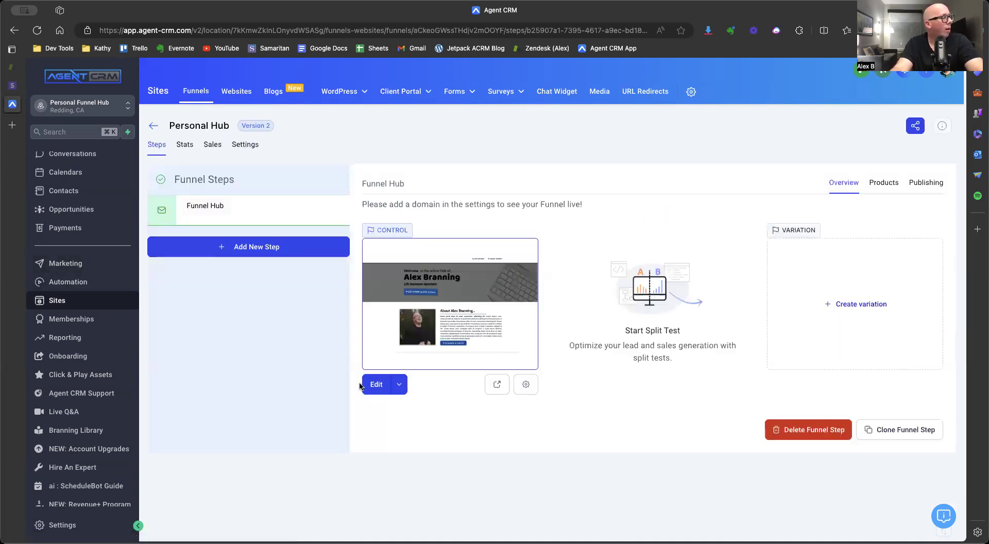
{"action": "left_click", "coordinate": [375, 384]}
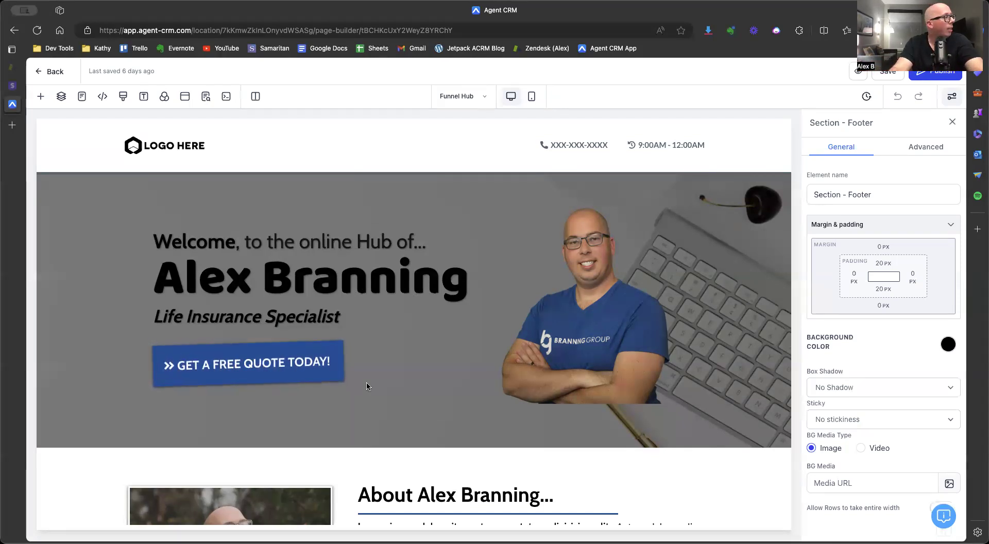
Inspect the settings of the hero's name headline, background section and portrait image.
{"action": "triple_click", "coordinate": [225, 272]}
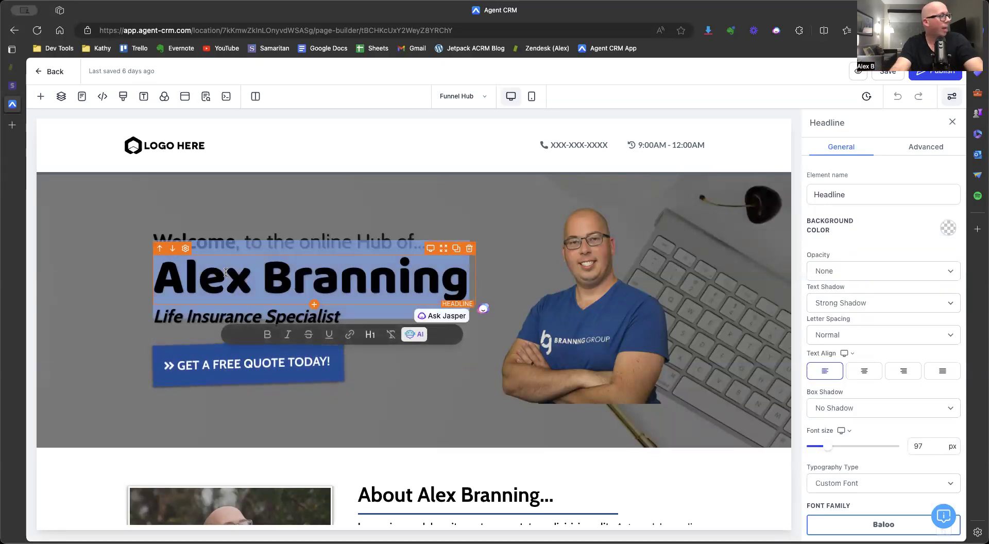
{"action": "left_click", "coordinate": [130, 341]}
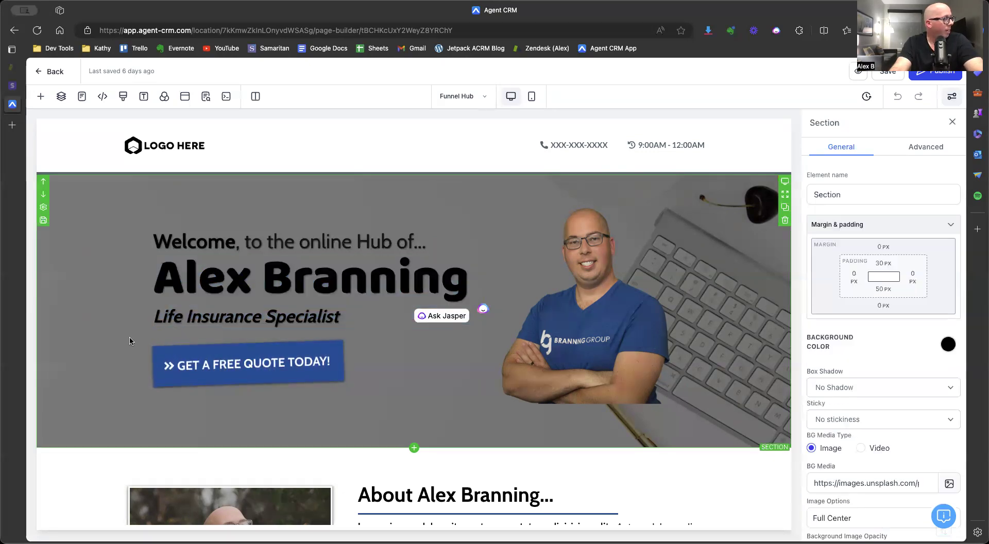
{"action": "left_click", "coordinate": [622, 350]}
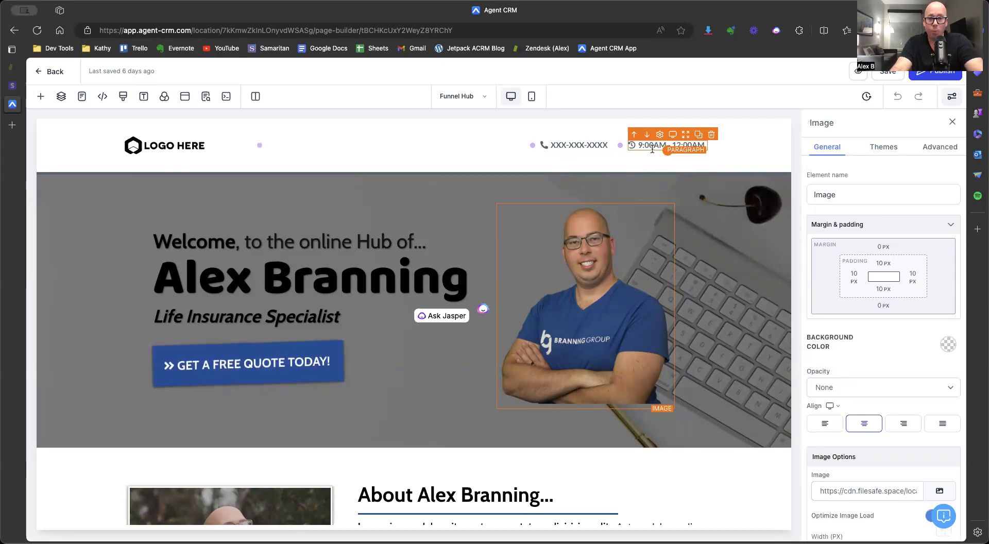
View the media library as the image source for the header logo, and return to the page editor.
{"action": "left_click", "coordinate": [187, 143]}
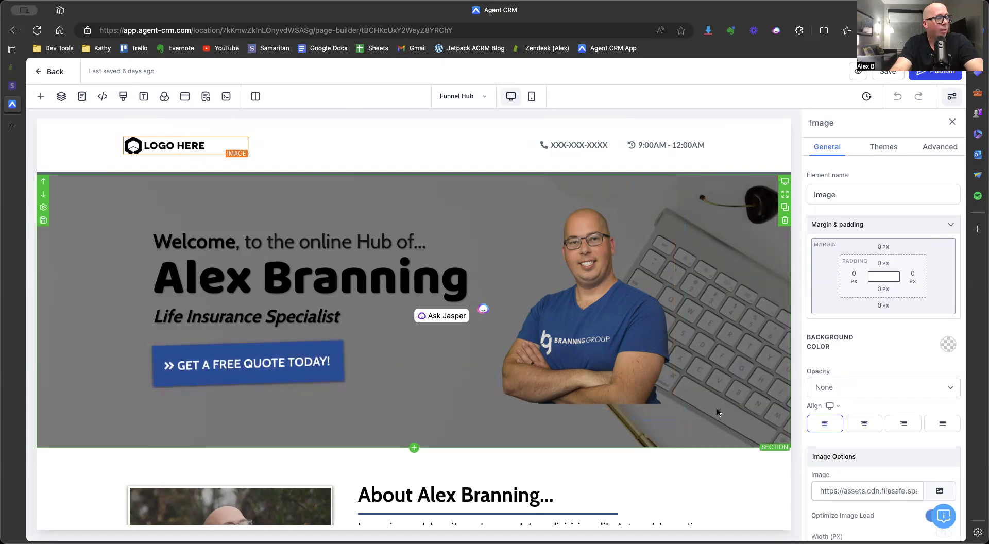
{"action": "left_click", "coordinate": [944, 495]}
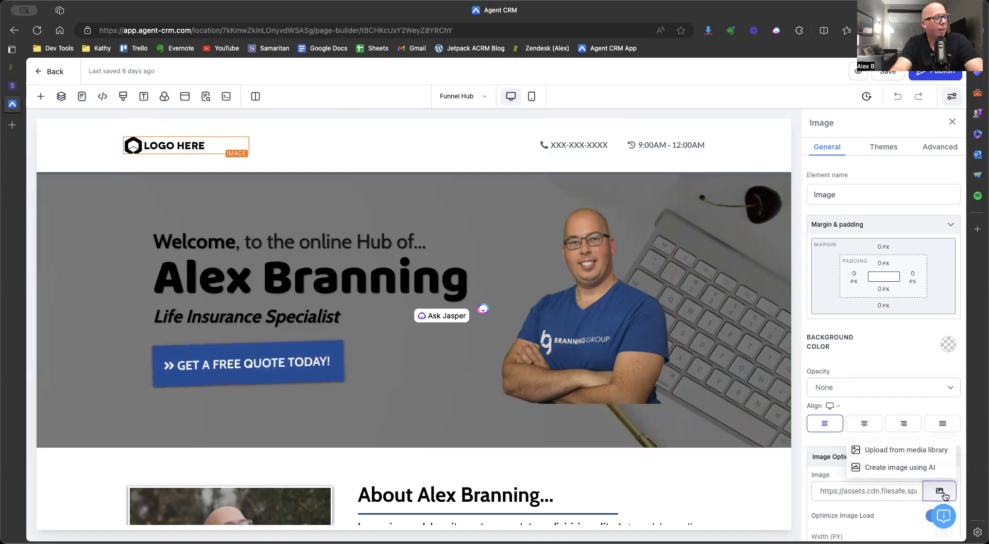
{"action": "left_click", "coordinate": [907, 450]}
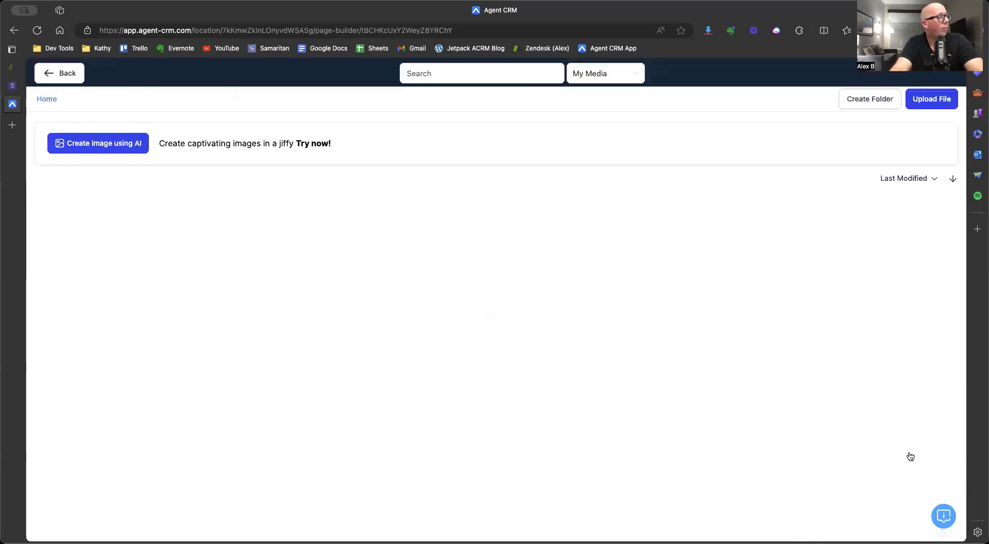
{"action": "left_click", "coordinate": [53, 74]}
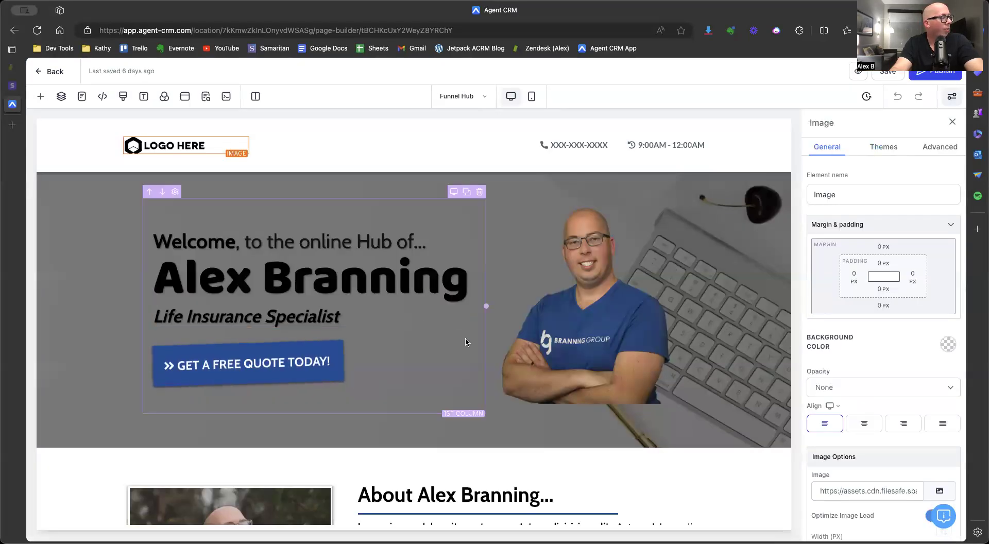
Open AI image creation for the portrait image in the hero section.
{"action": "scroll", "coordinate": [545, 376], "scroll_direction": "down", "scroll_amount": 7}
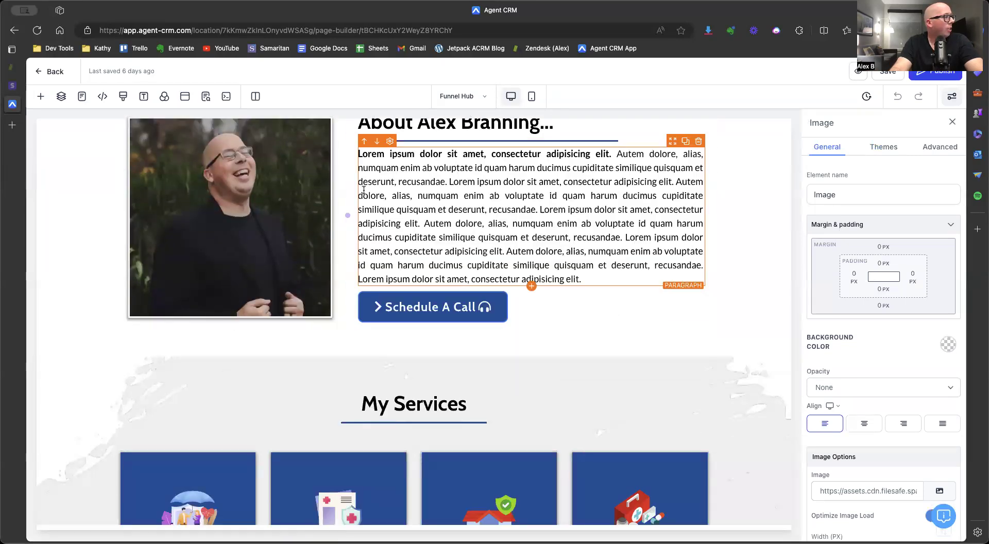
{"action": "scroll", "coordinate": [515, 268], "scroll_direction": "up", "scroll_amount": 6}
{"action": "left_click", "coordinate": [587, 245]}
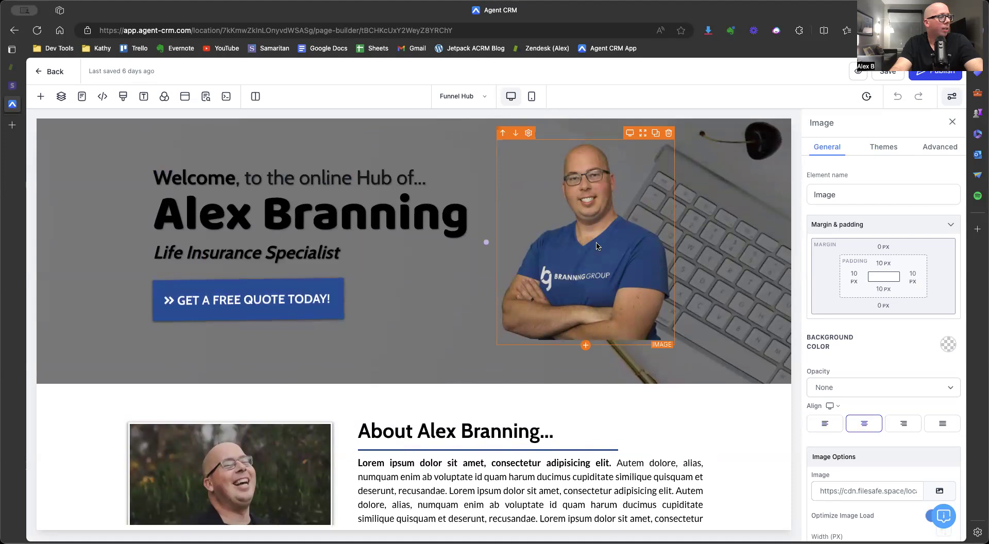
{"action": "scroll", "coordinate": [864, 477], "scroll_direction": "down", "scroll_amount": 1}
{"action": "scroll", "coordinate": [865, 477], "scroll_direction": "down", "scroll_amount": 3}
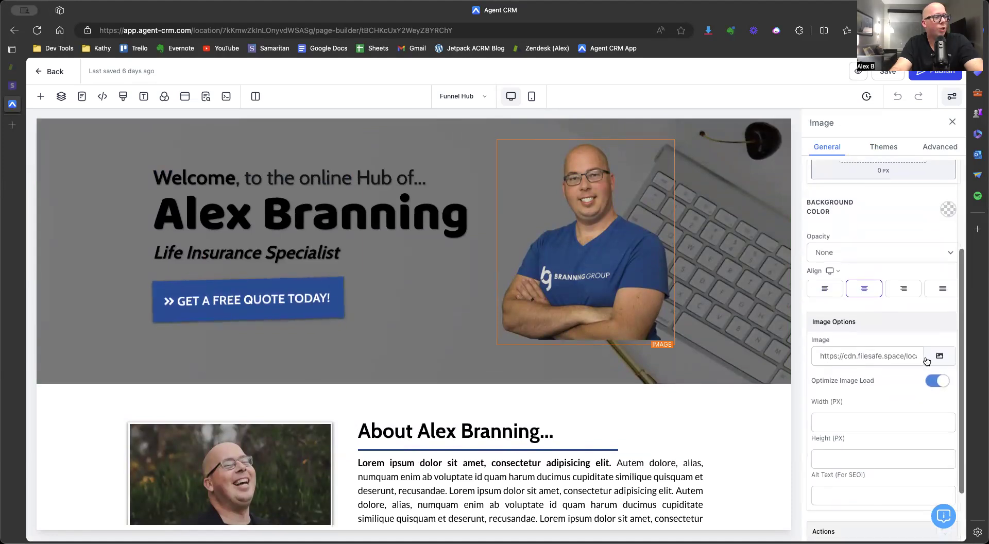
{"action": "left_click", "coordinate": [940, 355]}
{"action": "left_click", "coordinate": [888, 333]}
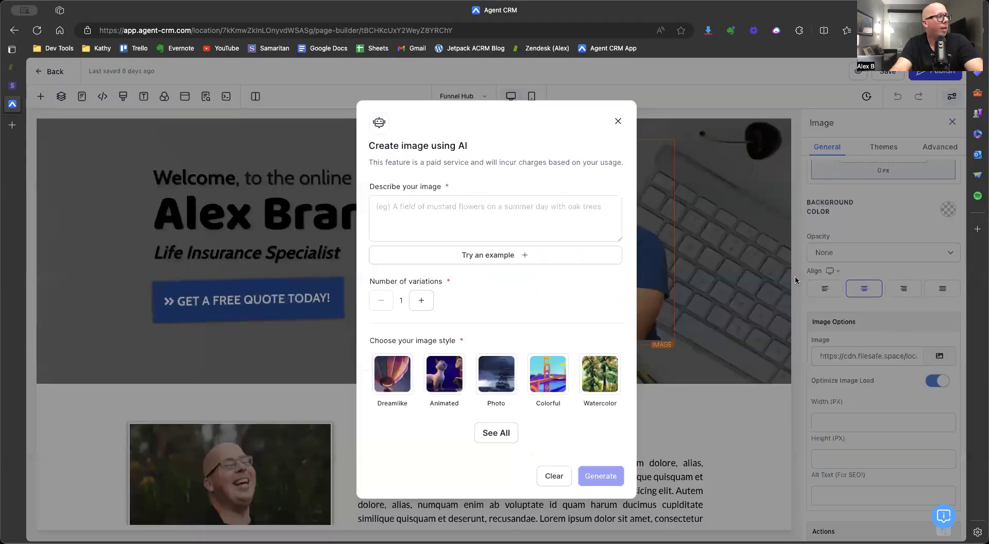
Generate an Animated-style image described as "life insurance agent smiling, and wearing a blue suit" and use it as the hero image.
{"action": "left_click", "coordinate": [427, 229]}
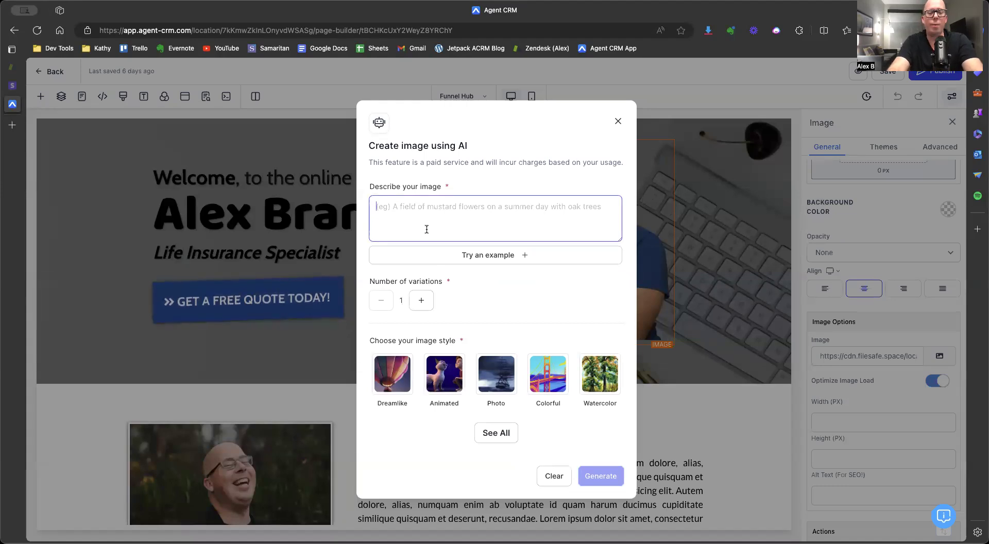
{"action": "type", "text": "life insurance agent "}
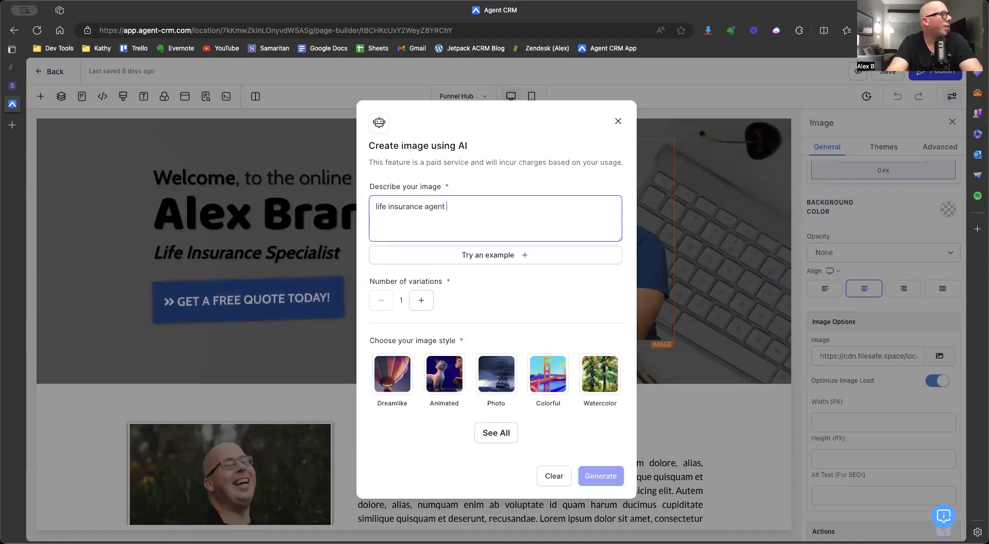
{"action": "type", "text": "smiling, and we"}
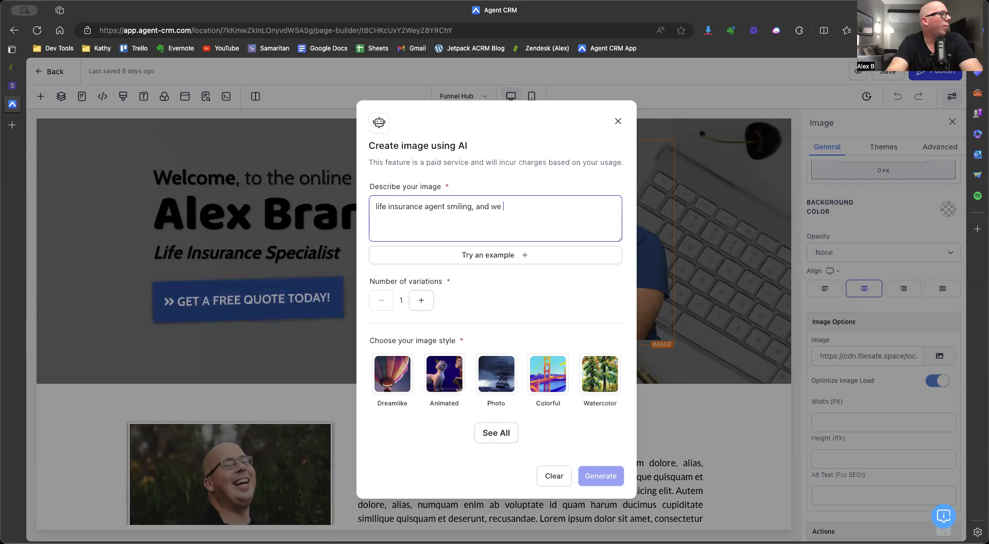
{"action": "type", "text": "aring a blue suit"}
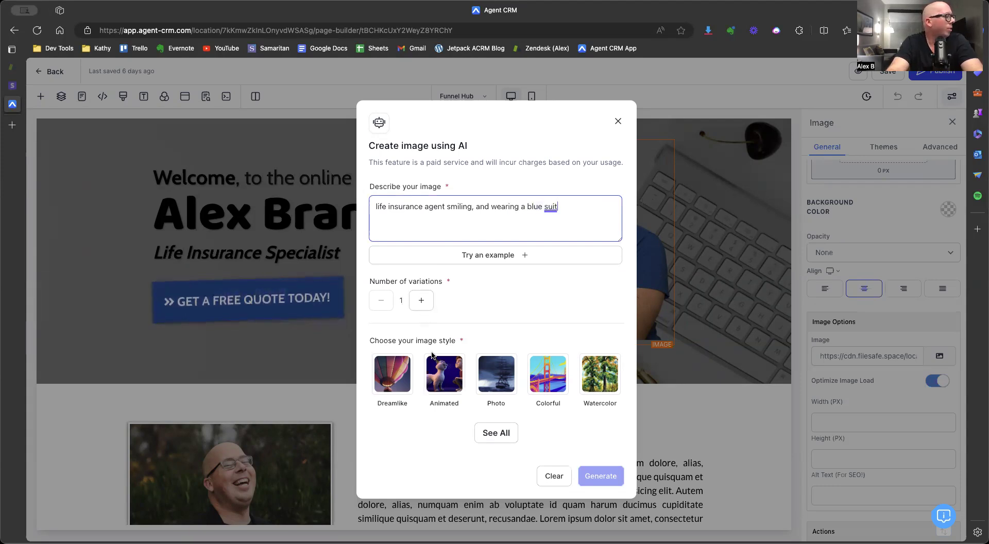
{"action": "left_click", "coordinate": [442, 377]}
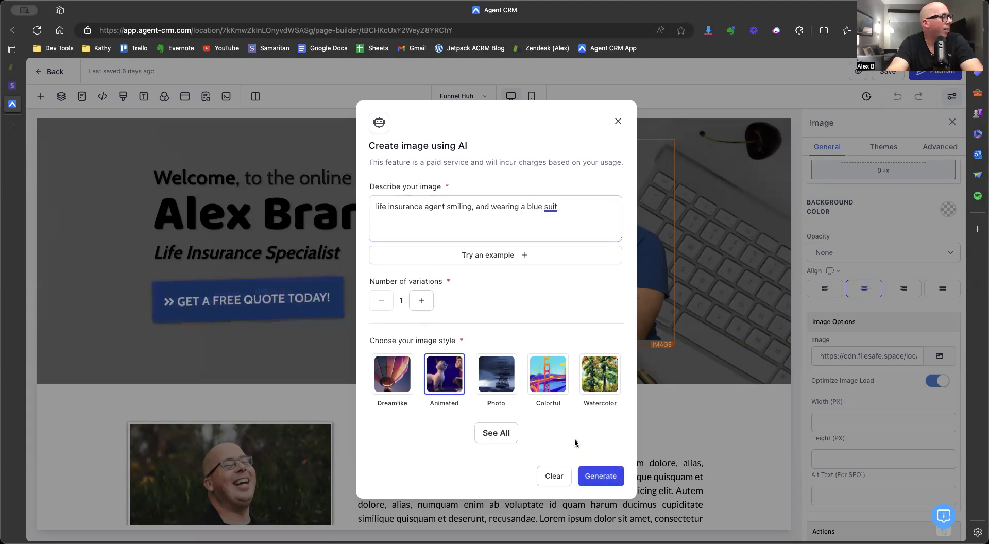
{"action": "left_click", "coordinate": [596, 477]}
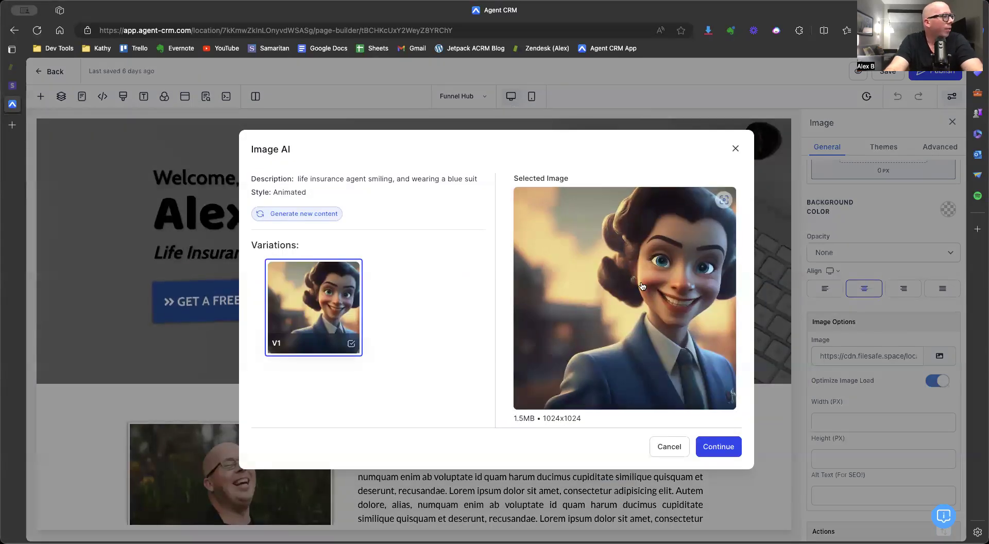
{"action": "left_click", "coordinate": [702, 449]}
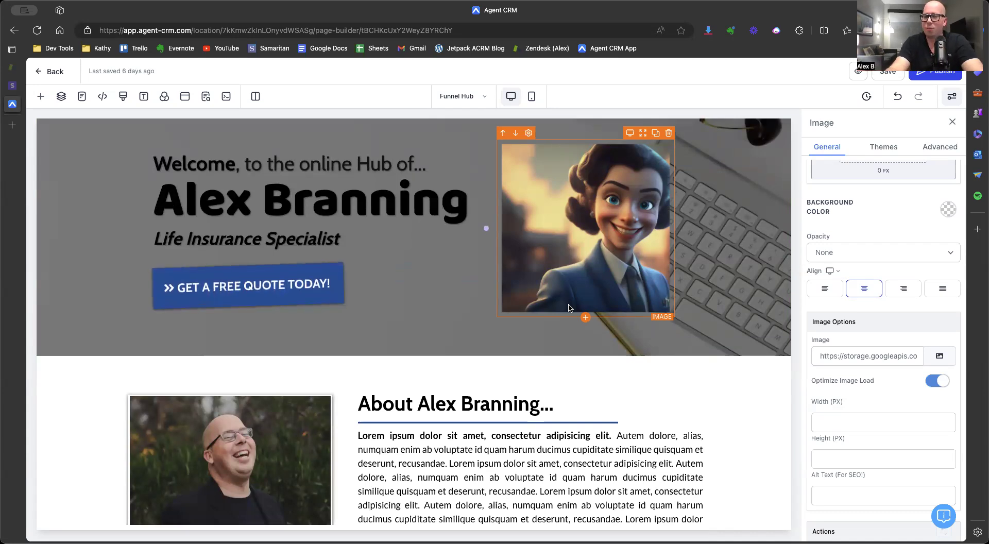
Examine the page's About section, Schedule A Call button settings, My Services cards, quote button and client testimonials.
{"action": "scroll", "coordinate": [569, 307], "scroll_direction": "down", "scroll_amount": 5}
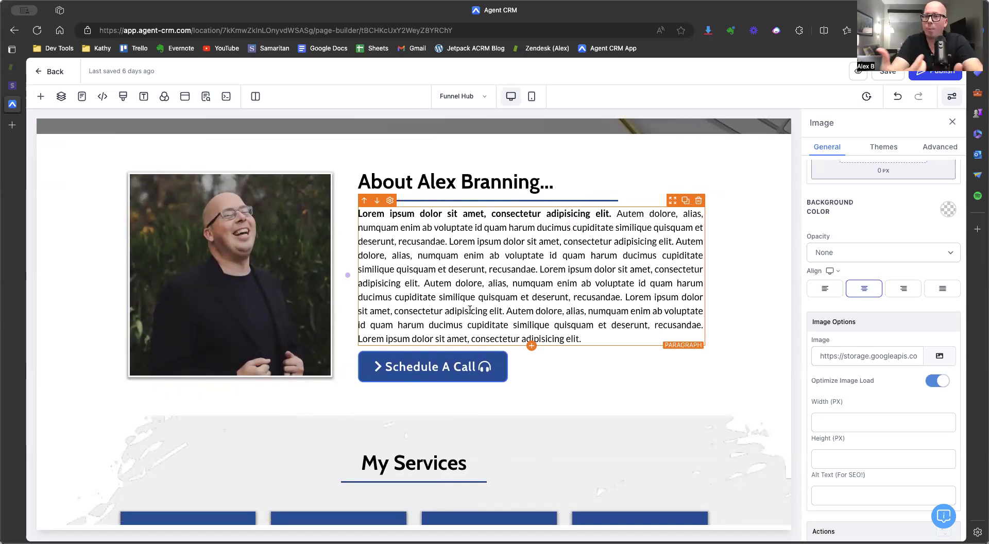
{"action": "left_click", "coordinate": [455, 381]}
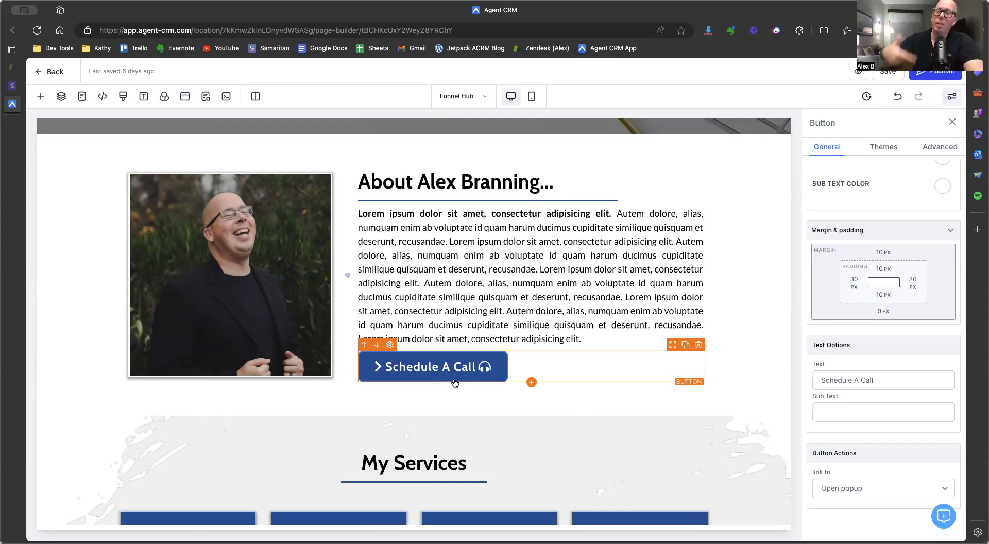
{"action": "scroll", "coordinate": [455, 383], "scroll_direction": "down", "scroll_amount": 5}
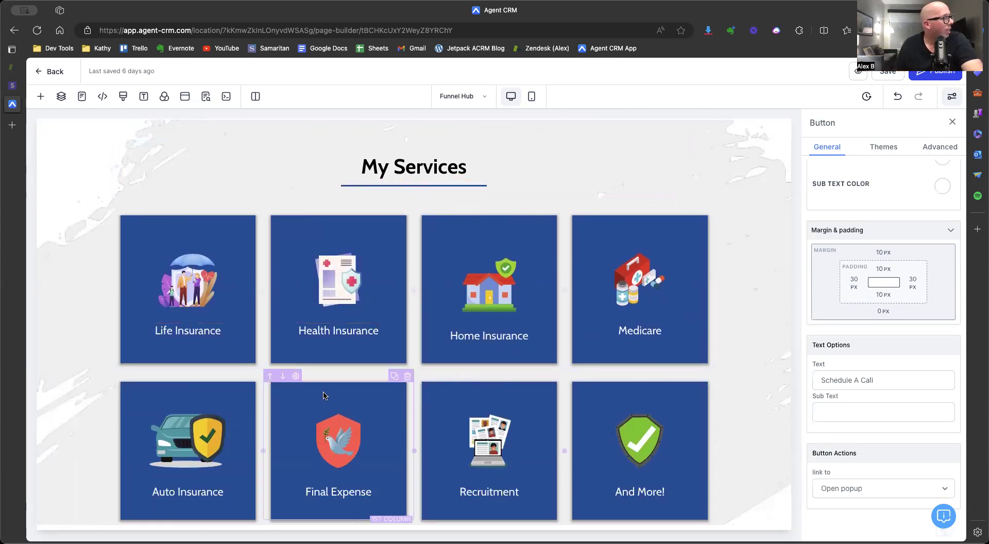
{"action": "scroll", "coordinate": [319, 387], "scroll_direction": "down", "scroll_amount": 2}
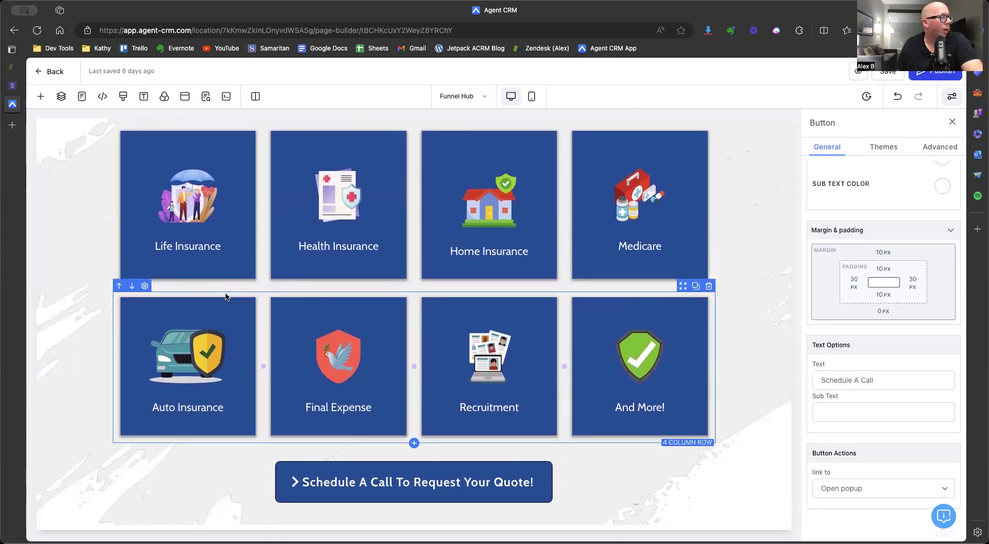
{"action": "scroll", "coordinate": [571, 258], "scroll_direction": "down", "scroll_amount": 1}
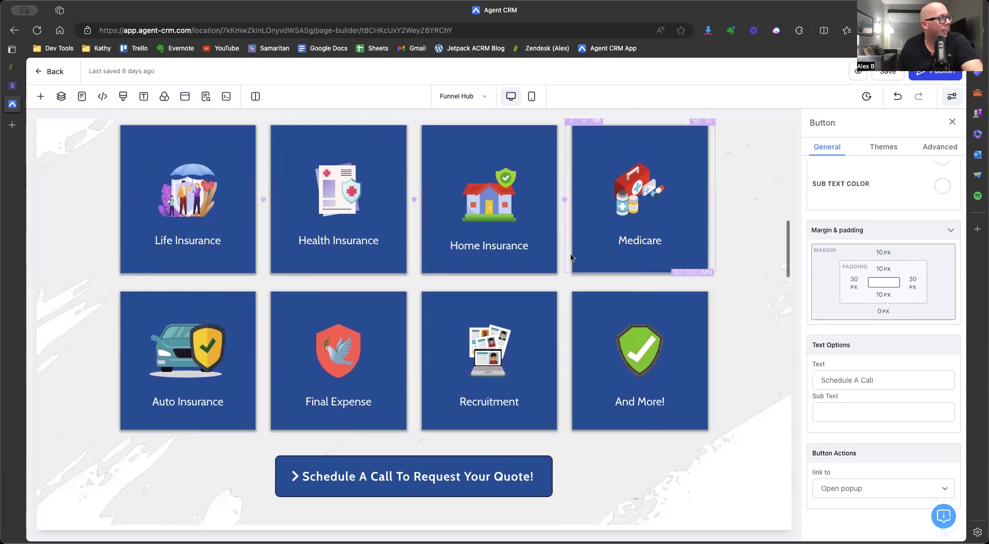
{"action": "scroll", "coordinate": [571, 257], "scroll_direction": "down", "scroll_amount": 5}
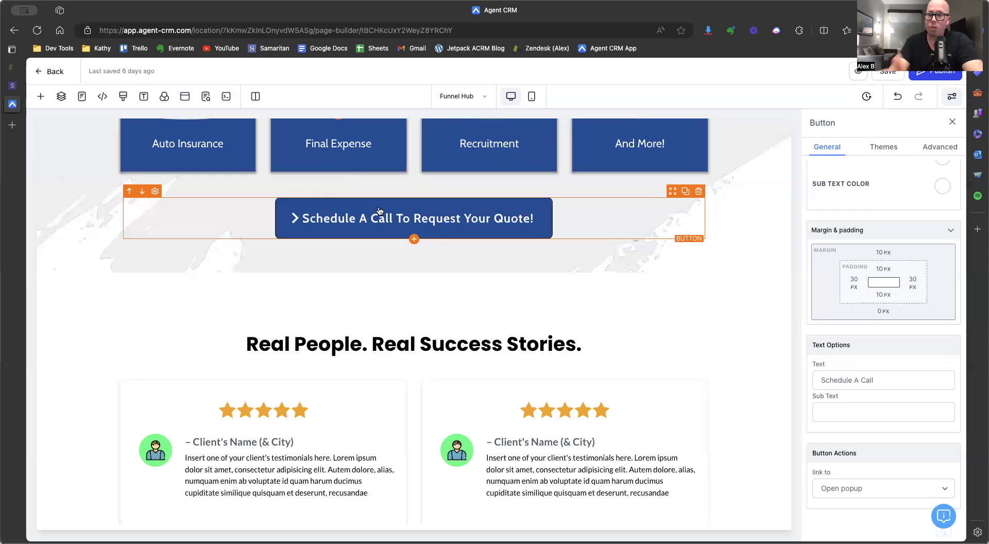
{"action": "scroll", "coordinate": [380, 210], "scroll_direction": "down", "scroll_amount": 3}
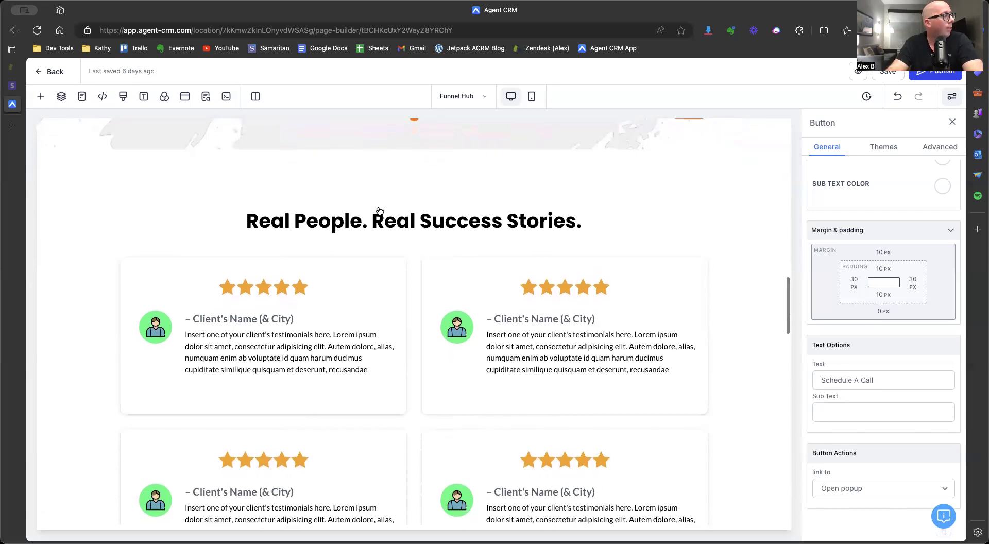
{"action": "scroll", "coordinate": [379, 211], "scroll_direction": "up", "scroll_amount": 2}
{"action": "scroll", "coordinate": [379, 211], "scroll_direction": "up", "scroll_amount": 1}
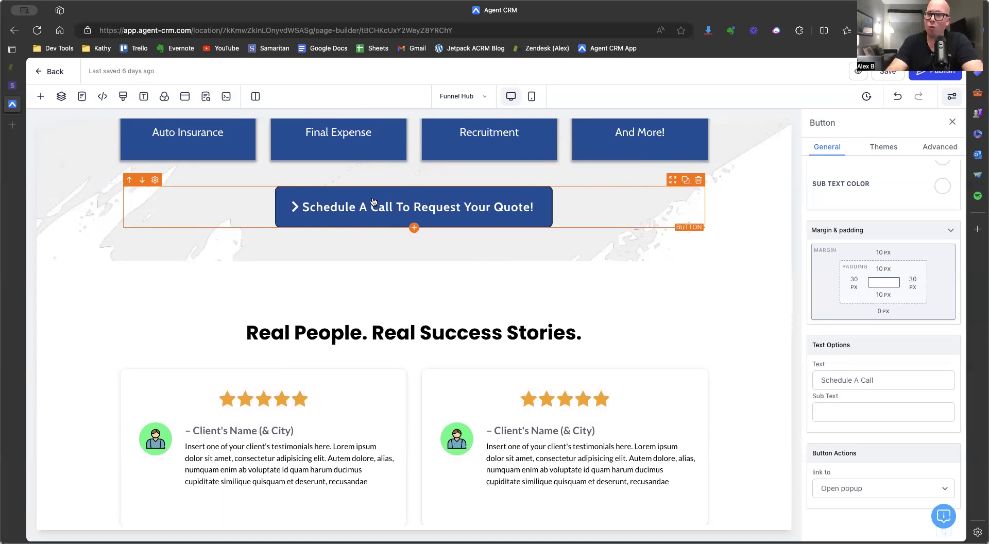
{"action": "scroll", "coordinate": [375, 202], "scroll_direction": "down", "scroll_amount": 3}
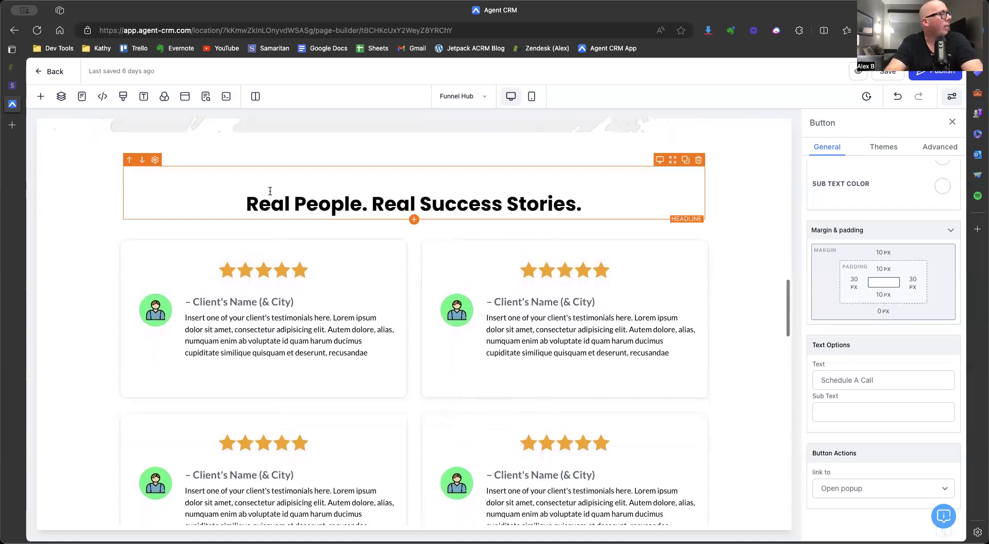
{"action": "scroll", "coordinate": [270, 191], "scroll_direction": "up", "scroll_amount": 10}
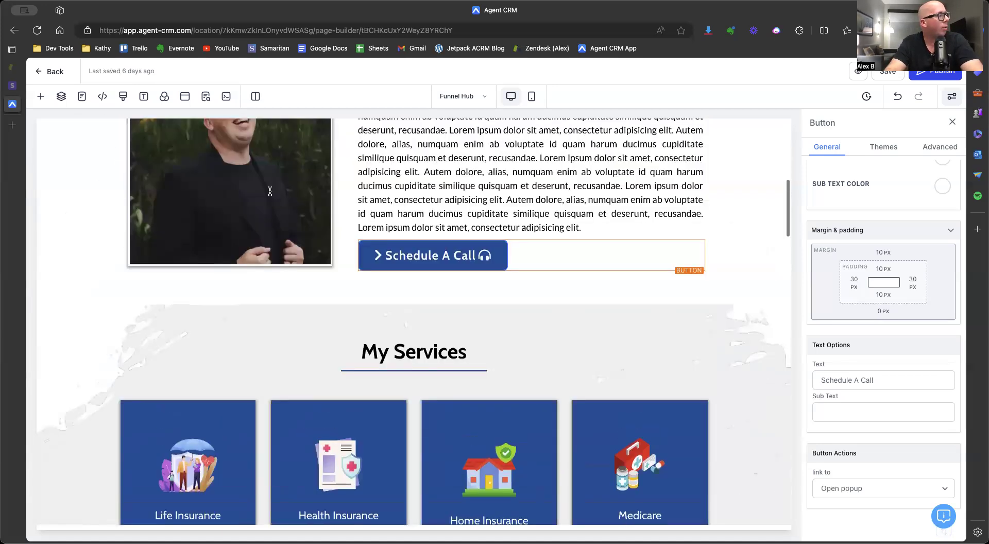
{"action": "scroll", "coordinate": [270, 192], "scroll_direction": "up", "scroll_amount": 10}
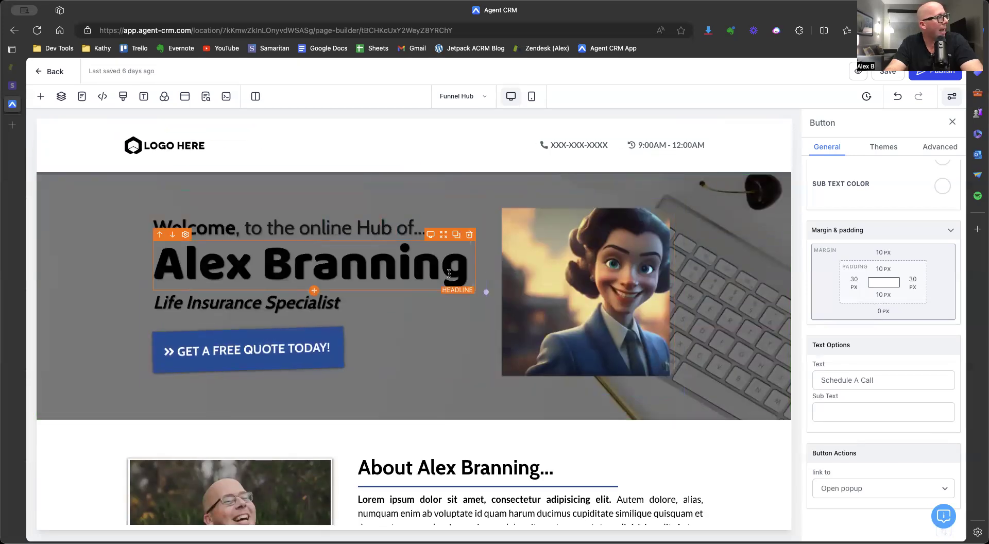
{"action": "scroll", "coordinate": [450, 273], "scroll_direction": "down", "scroll_amount": 2}
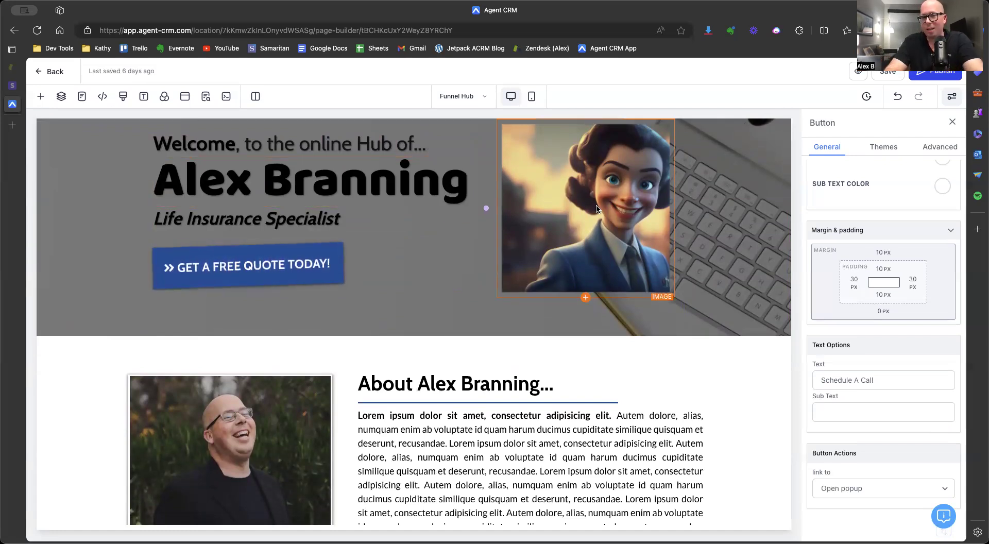
{"action": "scroll", "coordinate": [582, 206], "scroll_direction": "down", "scroll_amount": 4}
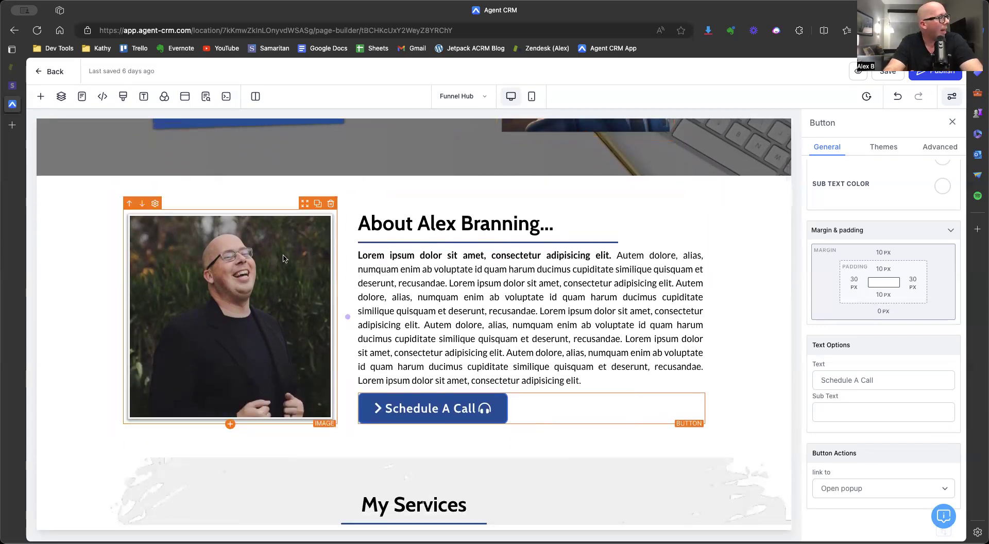
Review the remaining page sections, from services and testimonials through the giveaway, Pack My Calendar promotion, social links, contact details and footer.
{"action": "scroll", "coordinate": [407, 294], "scroll_direction": "down", "scroll_amount": 5}
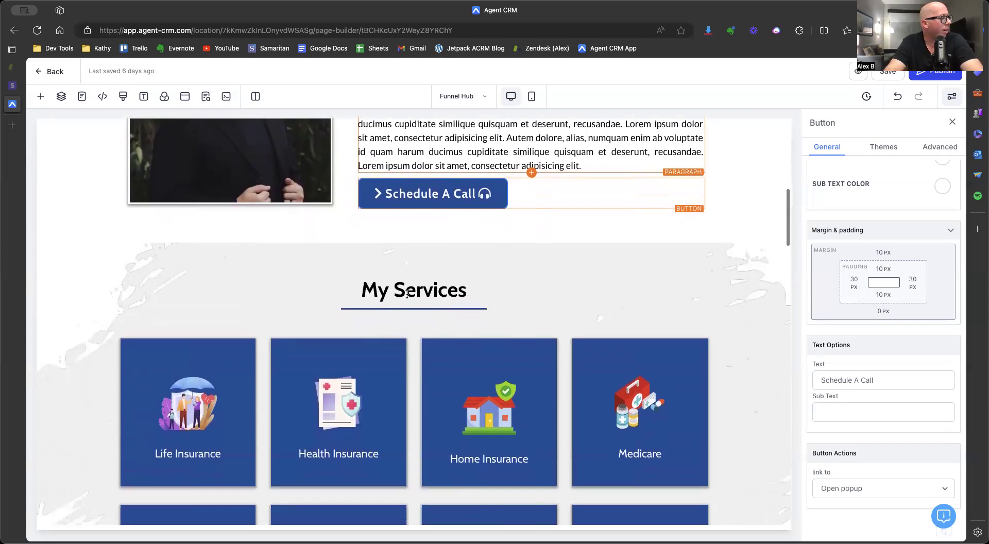
{"action": "scroll", "coordinate": [341, 385], "scroll_direction": "down", "scroll_amount": 10}
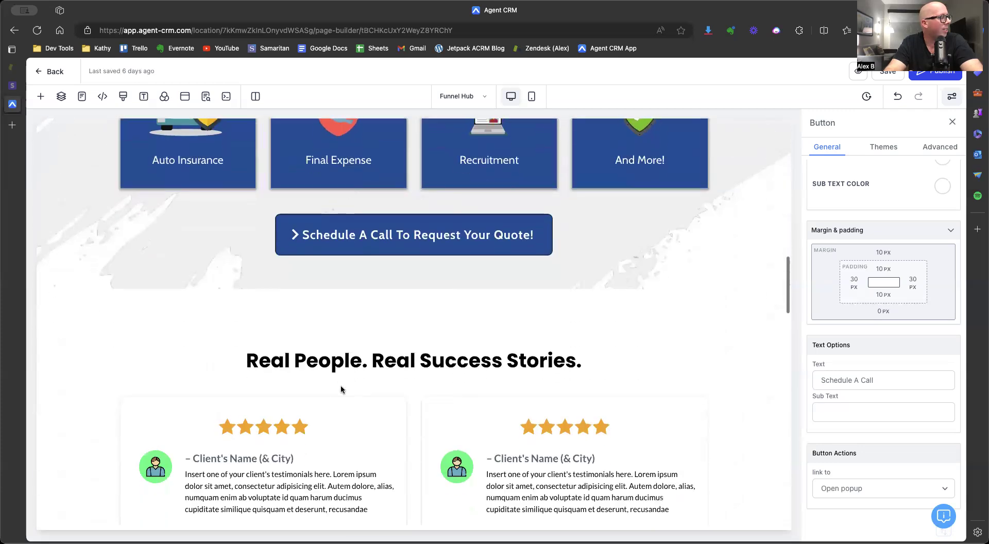
{"action": "scroll", "coordinate": [341, 390], "scroll_direction": "down", "scroll_amount": 6}
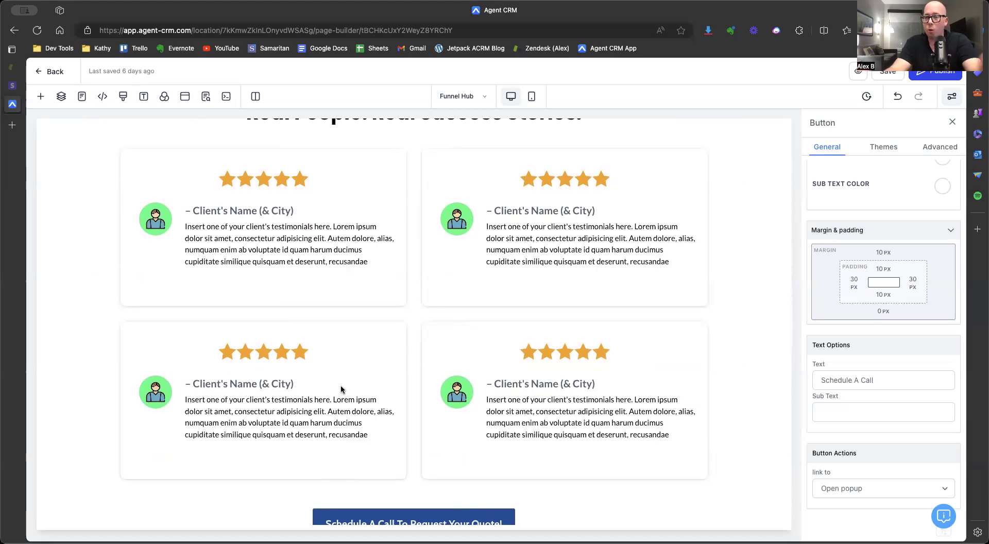
{"action": "scroll", "coordinate": [341, 390], "scroll_direction": "down", "scroll_amount": 4}
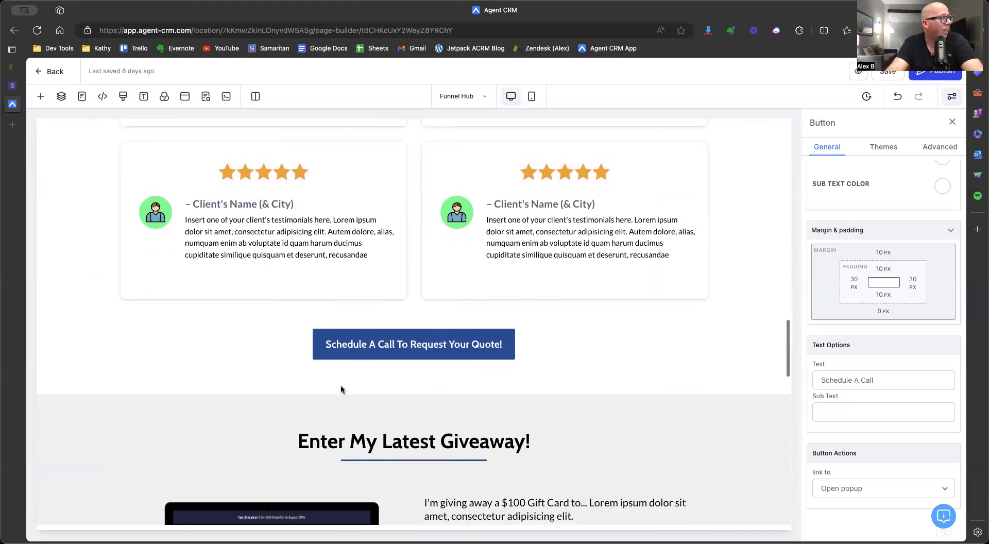
{"action": "scroll", "coordinate": [407, 359], "scroll_direction": "down", "scroll_amount": 5}
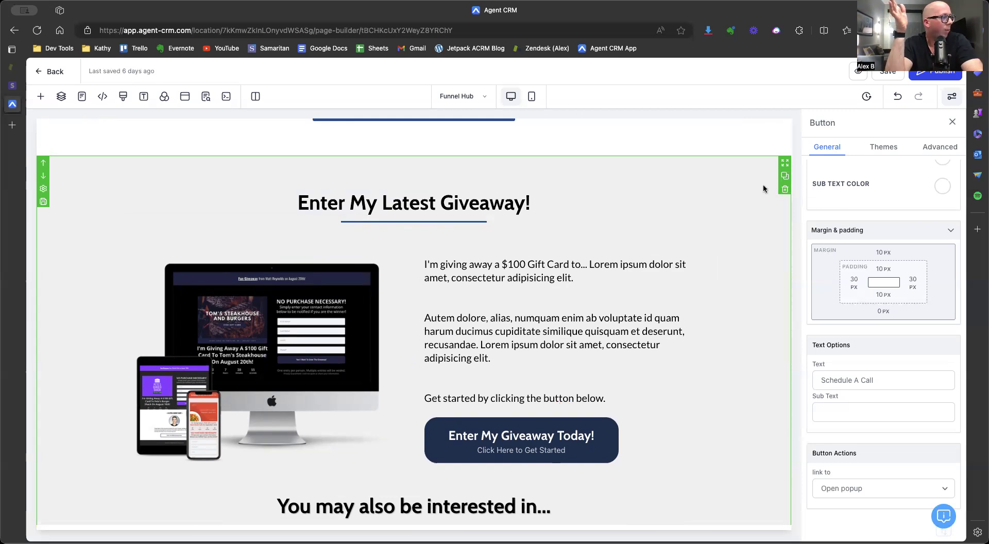
{"action": "scroll", "coordinate": [764, 188], "scroll_direction": "down", "scroll_amount": 7}
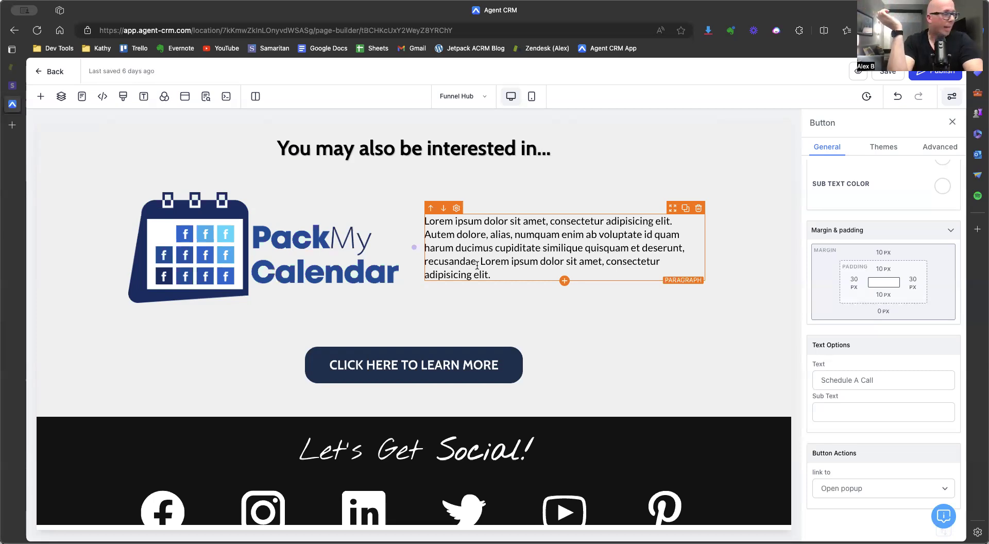
{"action": "scroll", "coordinate": [477, 265], "scroll_direction": "down", "scroll_amount": 4}
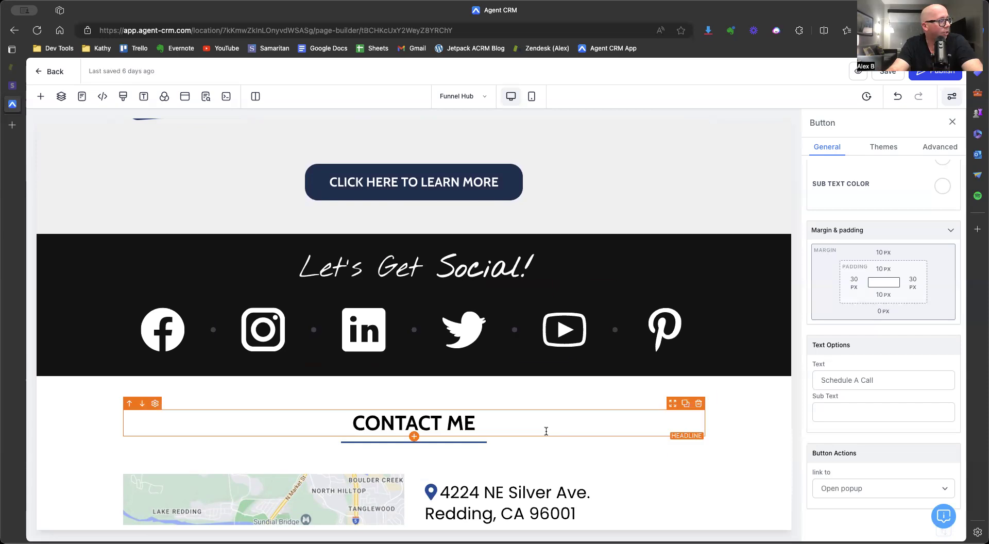
{"action": "scroll", "coordinate": [543, 430], "scroll_direction": "down", "scroll_amount": 5}
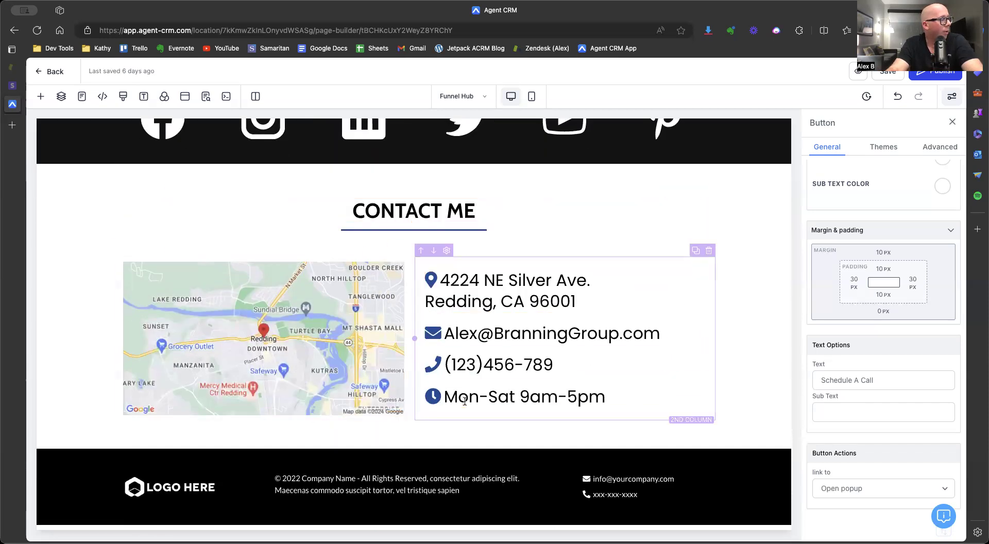
{"action": "scroll", "coordinate": [463, 470], "scroll_direction": "up", "scroll_amount": 15}
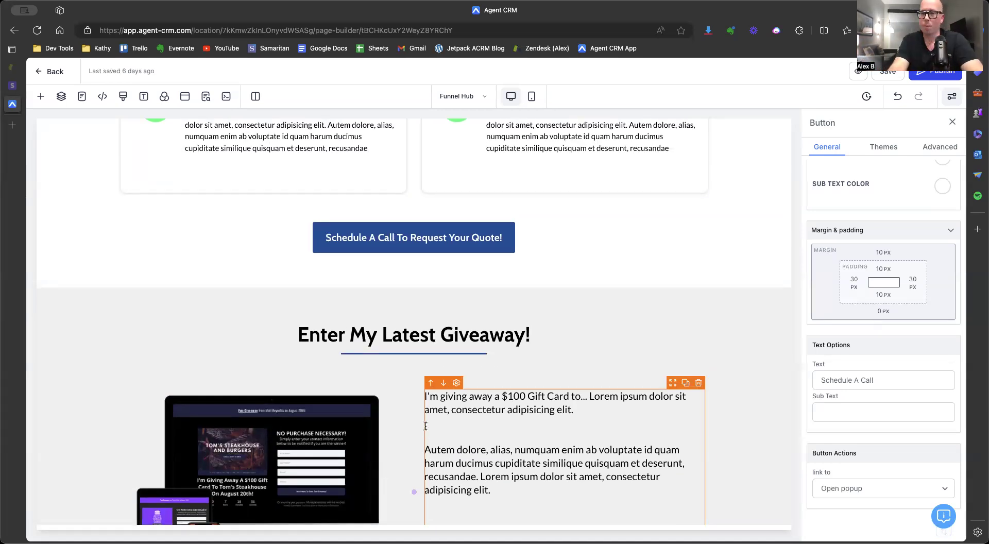
{"action": "scroll", "coordinate": [426, 426], "scroll_direction": "up", "scroll_amount": 6}
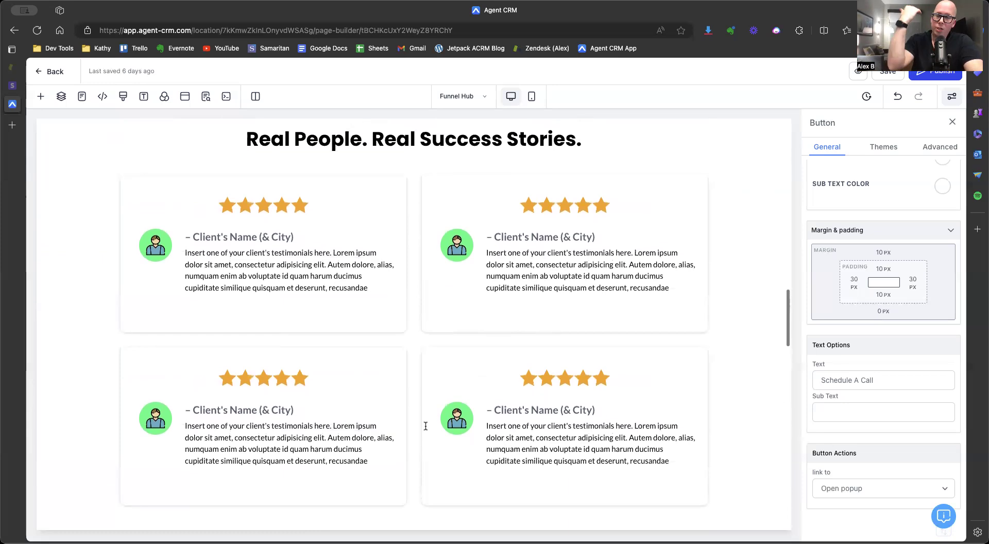
{"action": "scroll", "coordinate": [426, 426], "scroll_direction": "up", "scroll_amount": 7}
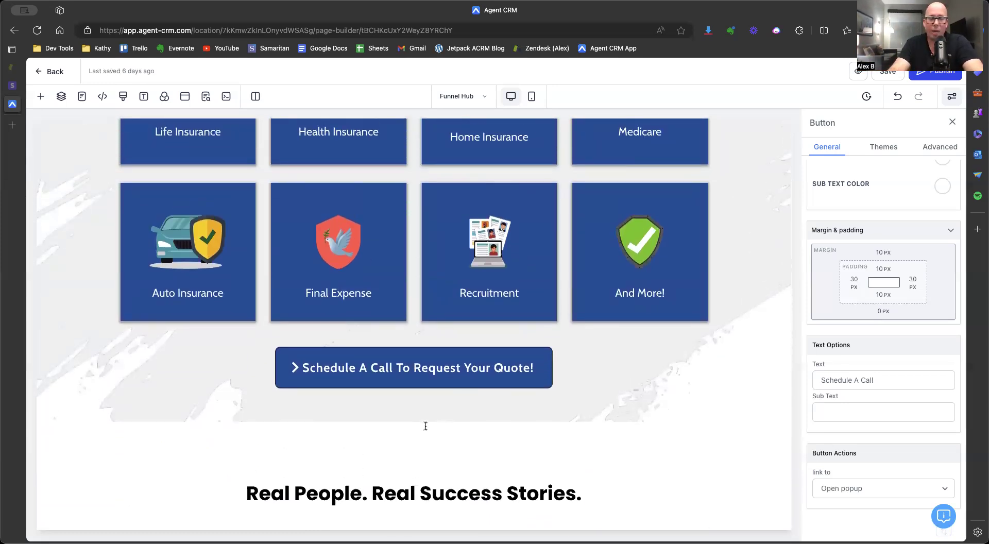
{"action": "scroll", "coordinate": [425, 425], "scroll_direction": "up", "scroll_amount": 5}
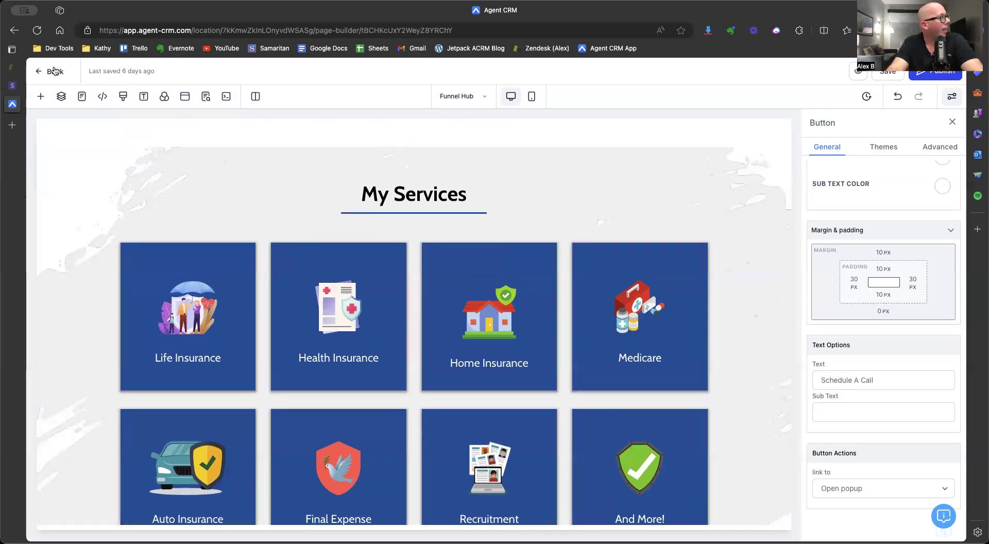
Leave the page builder for the Personal Hub funnel and open the account's Marketing area.
{"action": "left_click", "coordinate": [55, 70]}
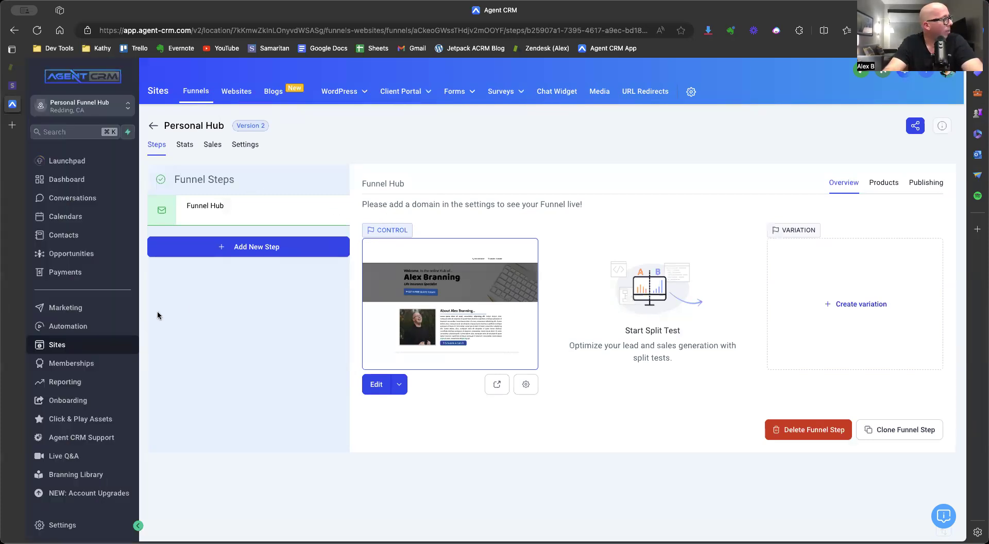
{"action": "left_click", "coordinate": [71, 309]}
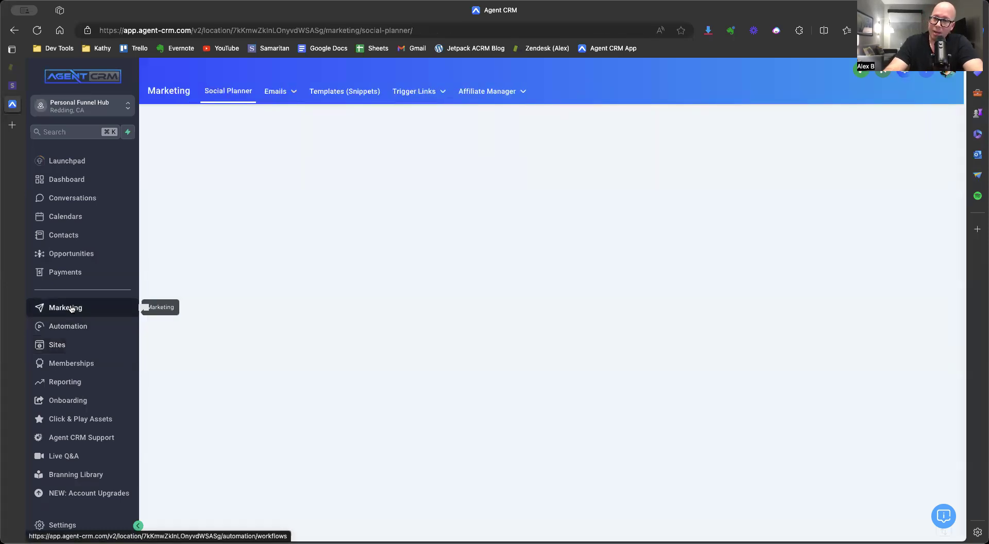